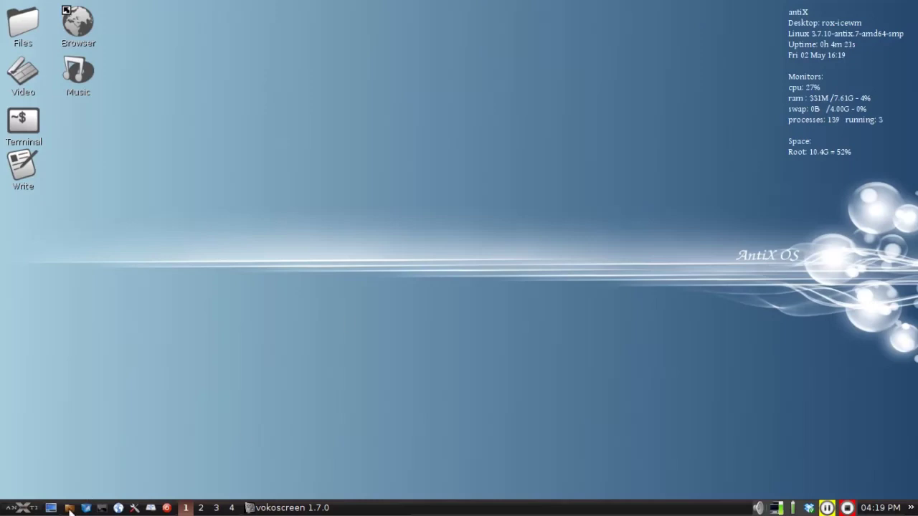
# - From the antiX Control Centre's Desktop tab, open the IceWM settings files in Geany
pyautogui.click(28, 511)
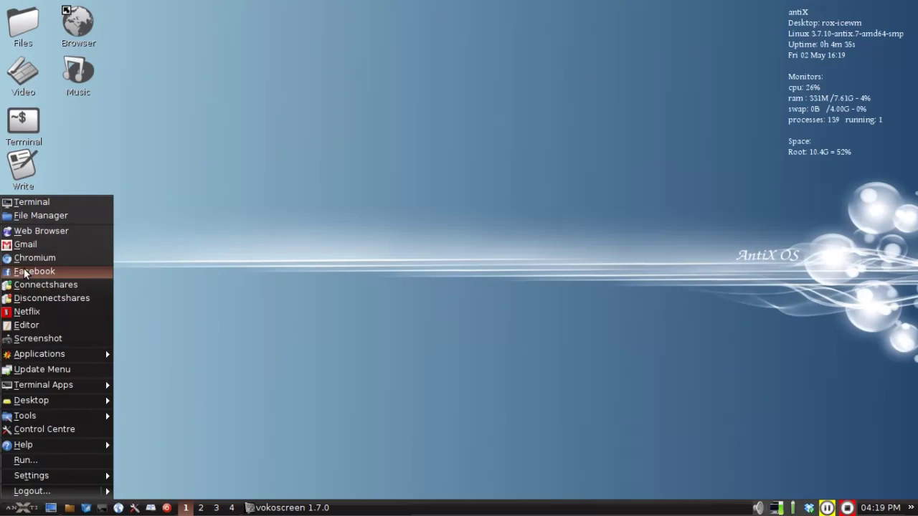
pyautogui.click(195, 285)
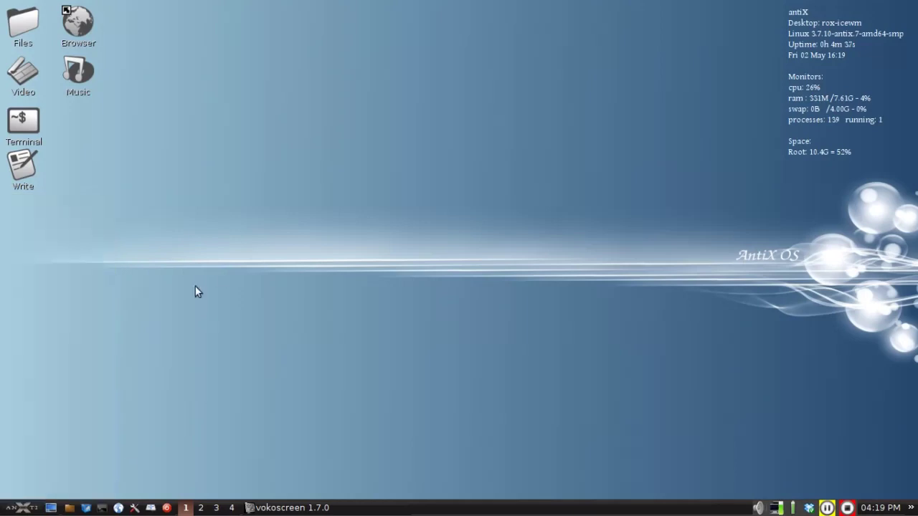
pyautogui.click(134, 508)
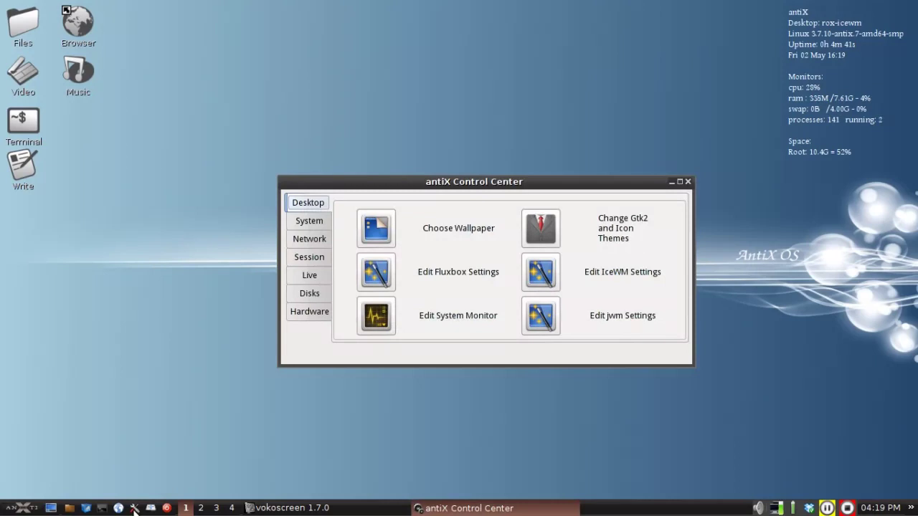
pyautogui.click(20, 510)
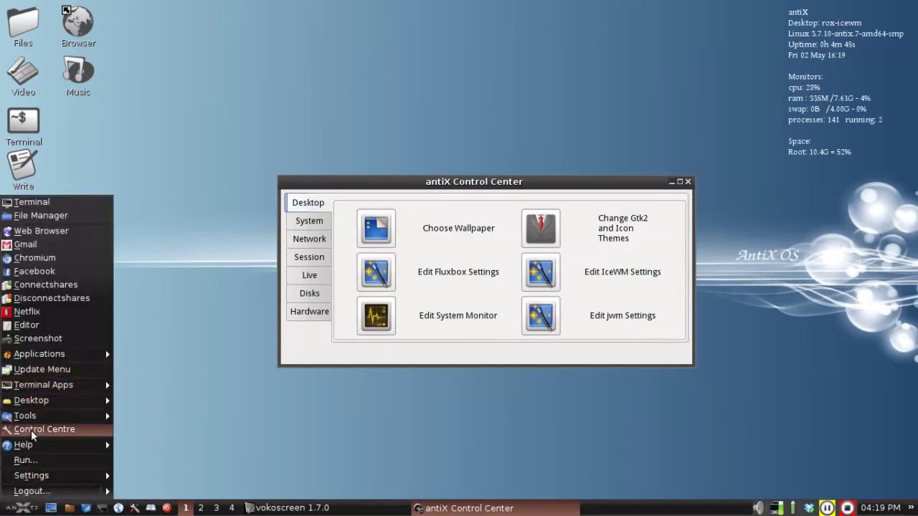
pyautogui.click(360, 449)
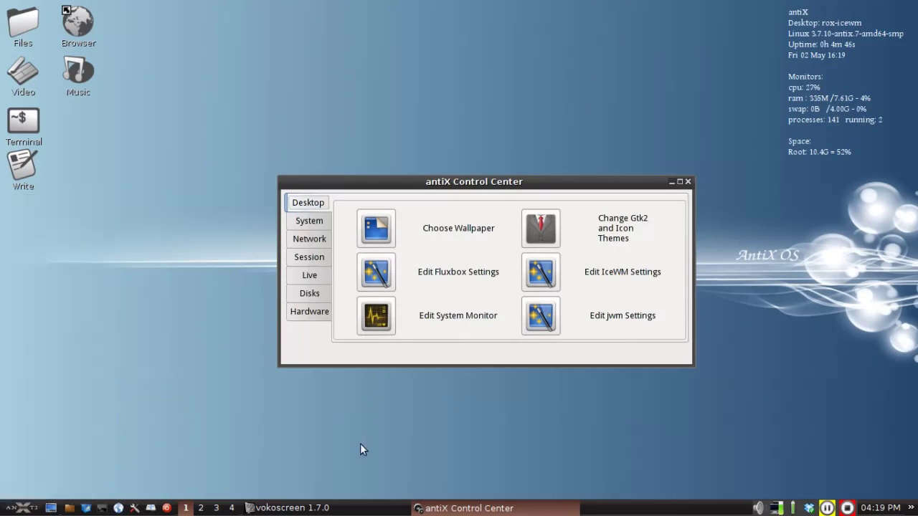
pyautogui.click(542, 272)
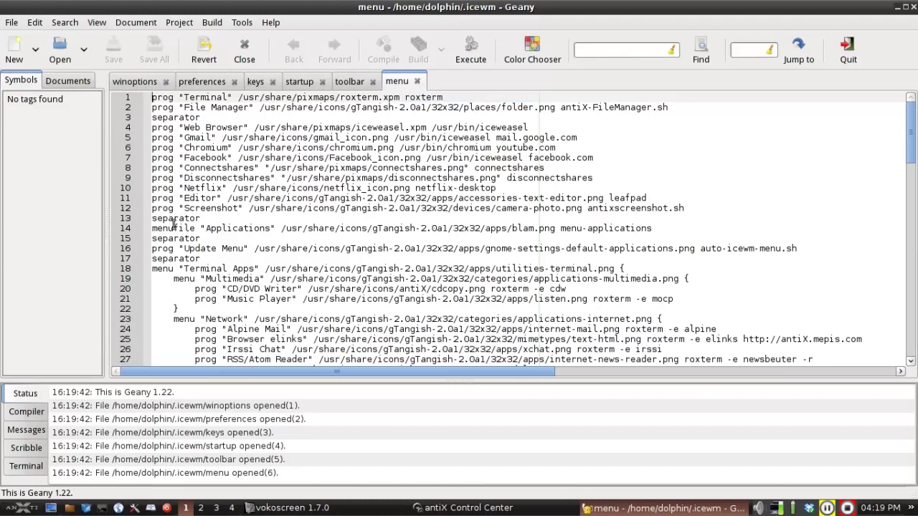
pyautogui.moveTo(151, 228); pyautogui.dragTo(657, 228)
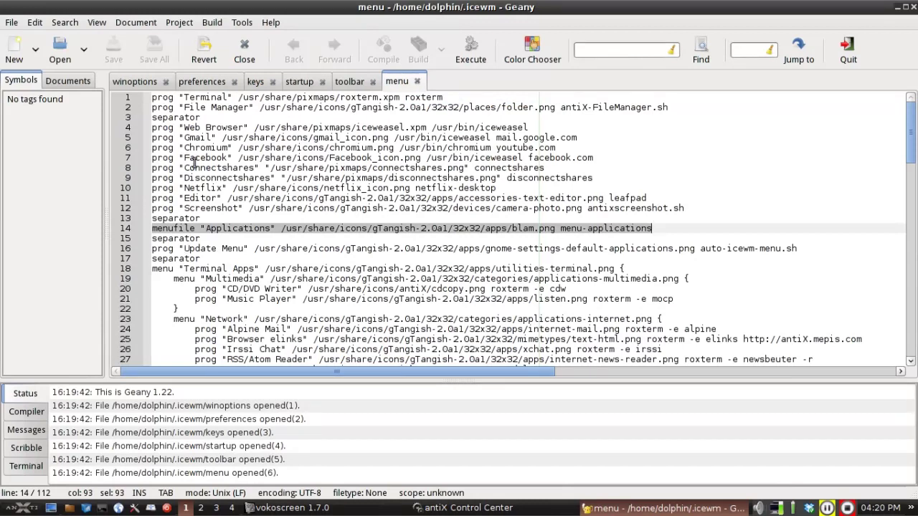
pyautogui.click(190, 148)
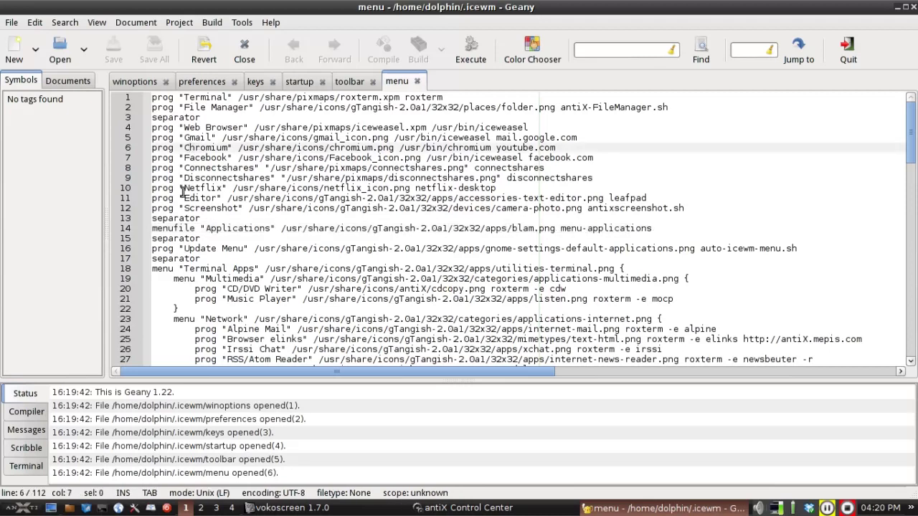
pyautogui.scroll(-2, 179, 228)
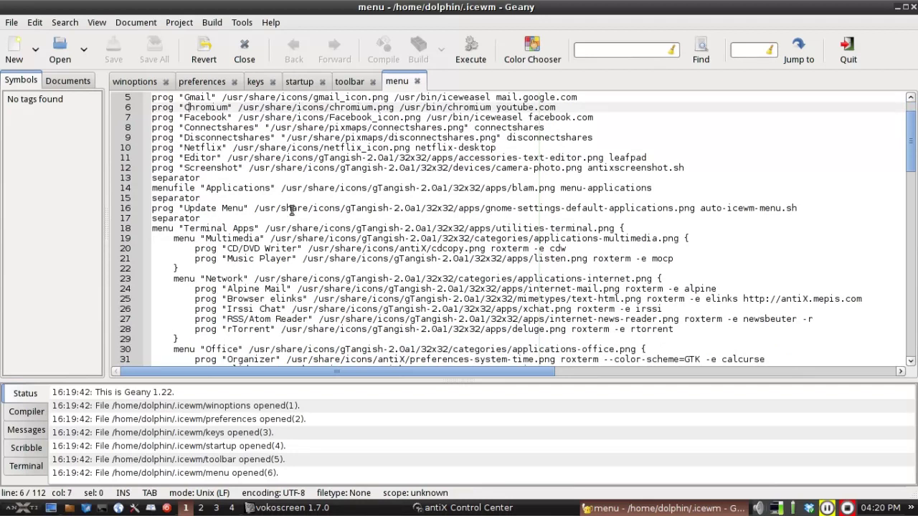
pyautogui.scroll(2, 268, 200)
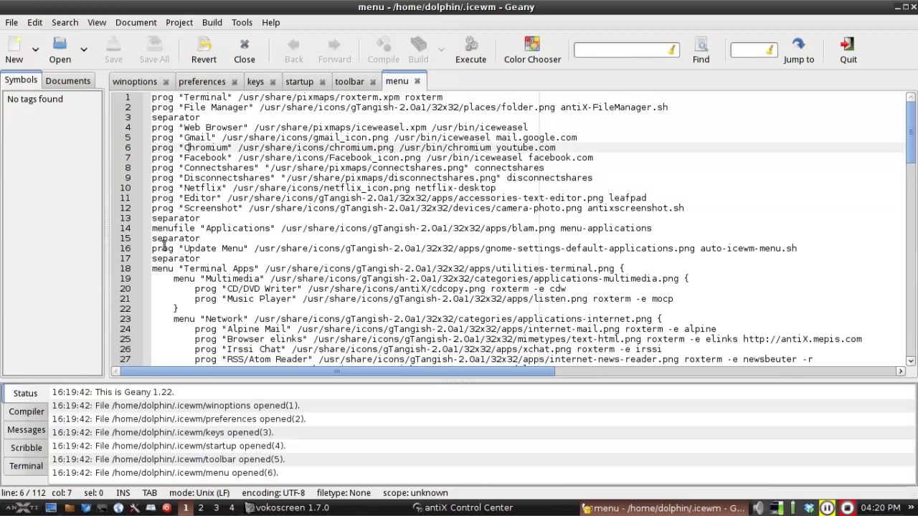
pyautogui.click(163, 270)
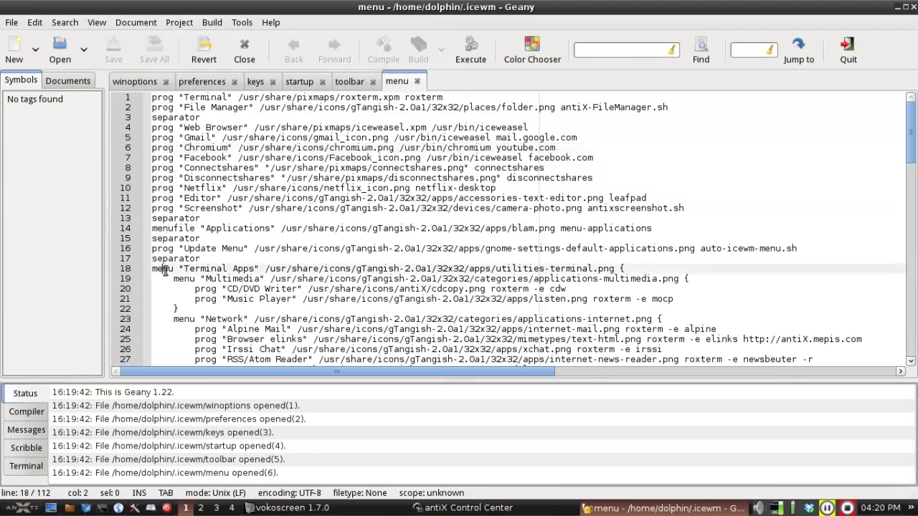
pyautogui.click(181, 280)
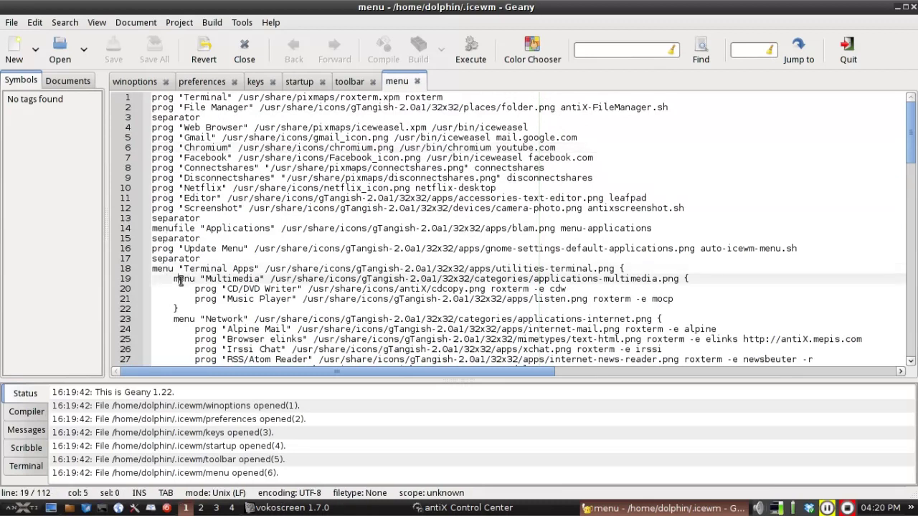
pyautogui.click(182, 320)
pyautogui.click(16, 509)
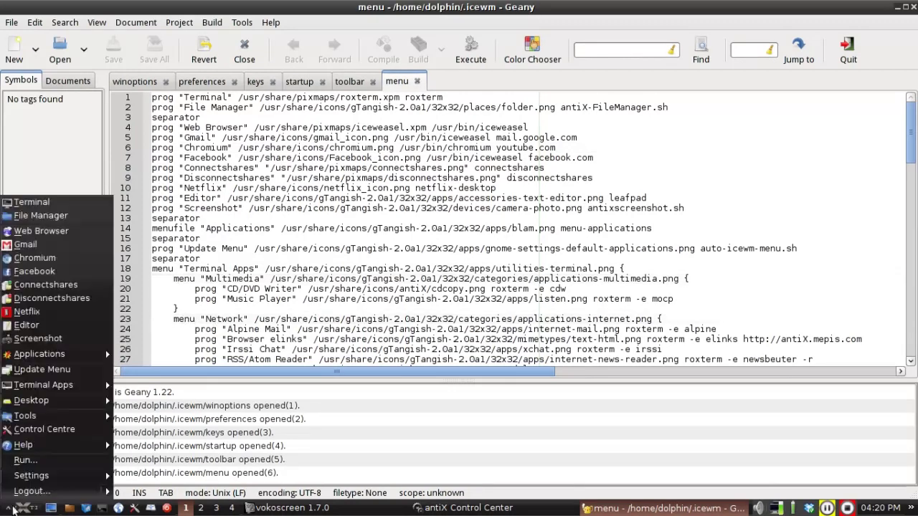
pyautogui.moveTo(49, 389)
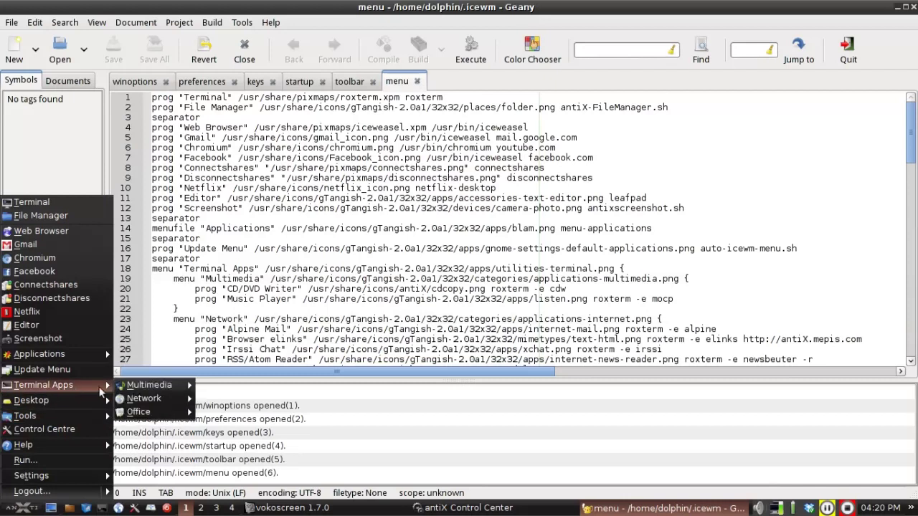
pyautogui.moveTo(136, 401)
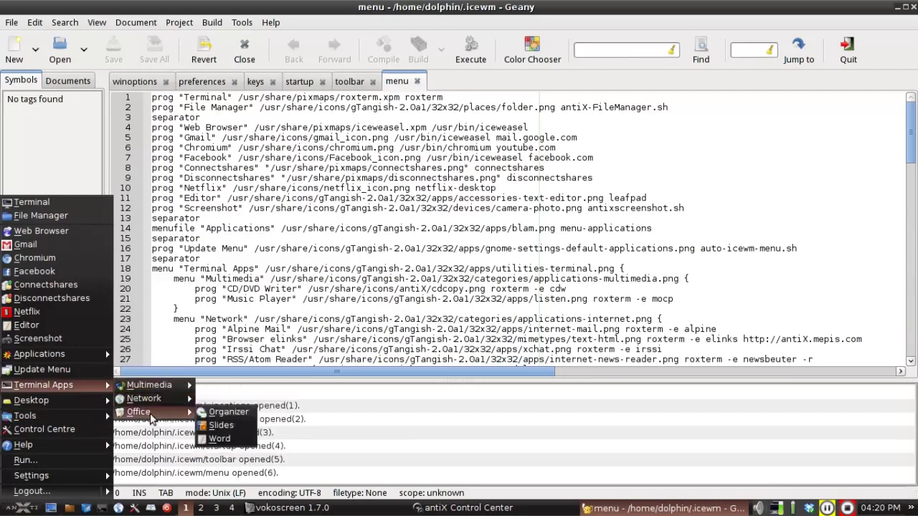
pyautogui.click(301, 298)
pyautogui.scroll(-3, 302, 294)
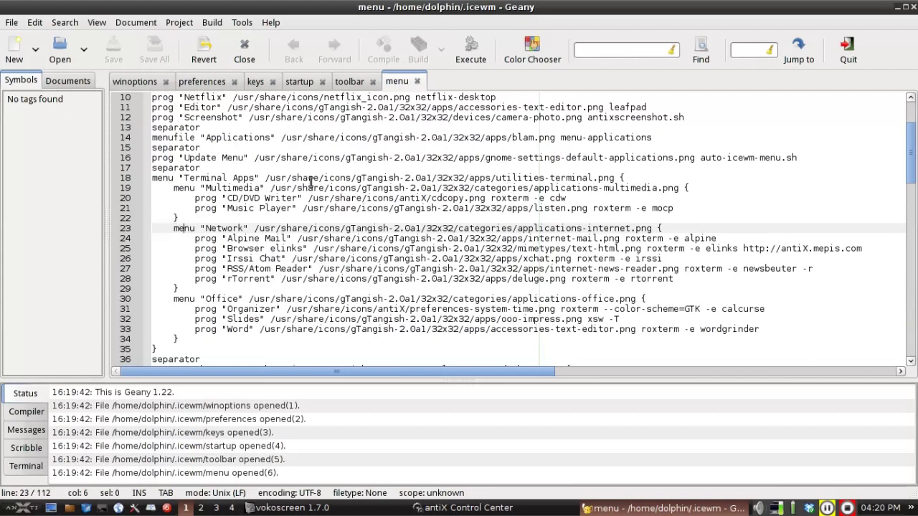
pyautogui.scroll(3, 256, 269)
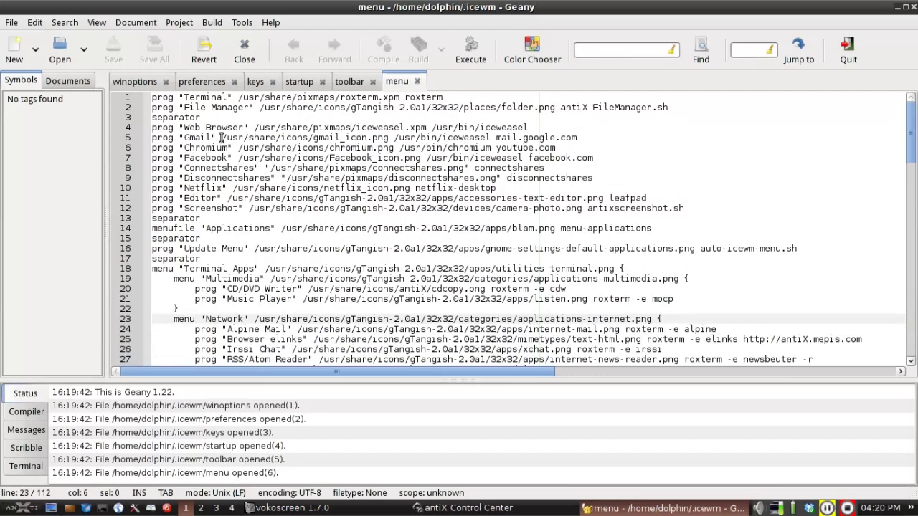
# - Insert an empty line 3 below the File Manager entry in the IceWM menu file
pyautogui.click(152, 117)
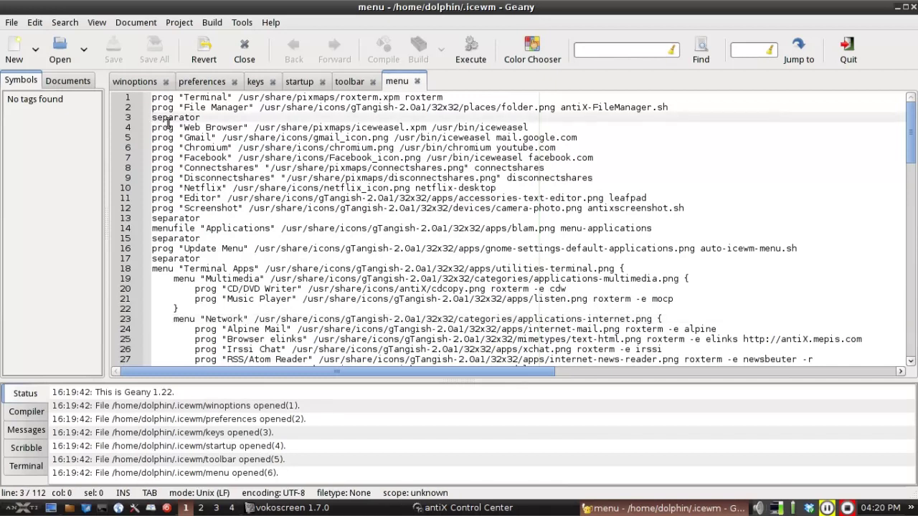
pyautogui.press('Return')
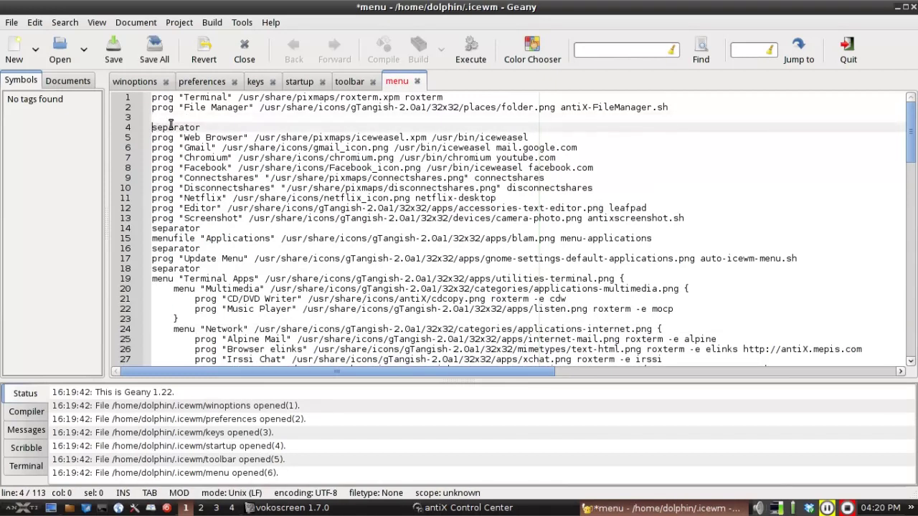
pyautogui.press('Up')
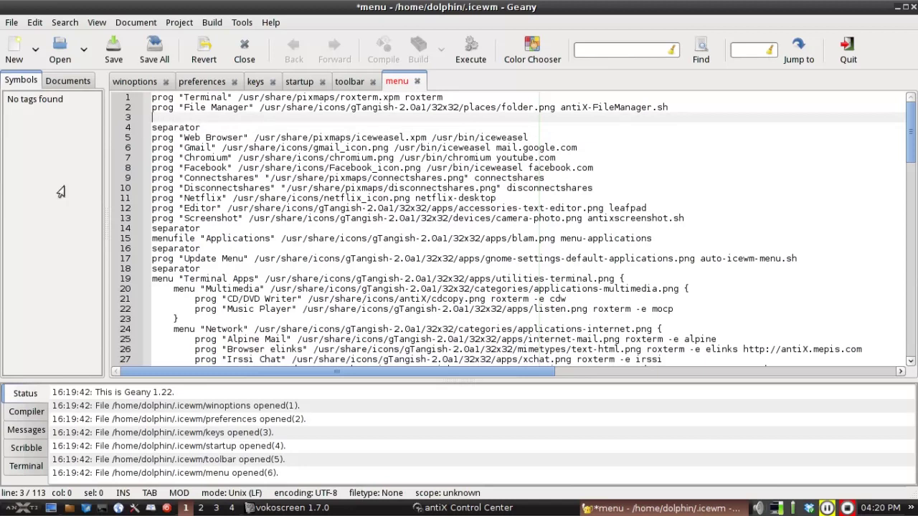
# - Test the start menu's File Manager entry, then launch SpaceFM from the Tools > Files submenu
pyautogui.click(19, 511)
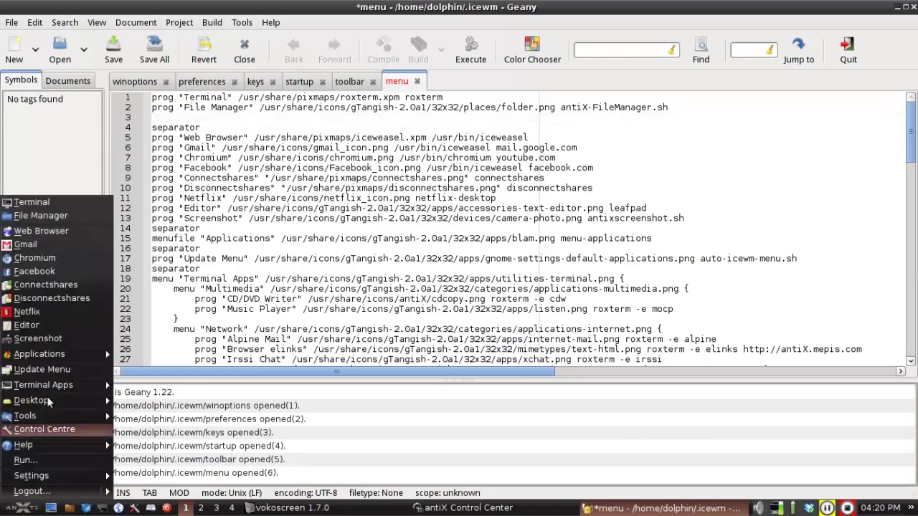
pyautogui.click(31, 216)
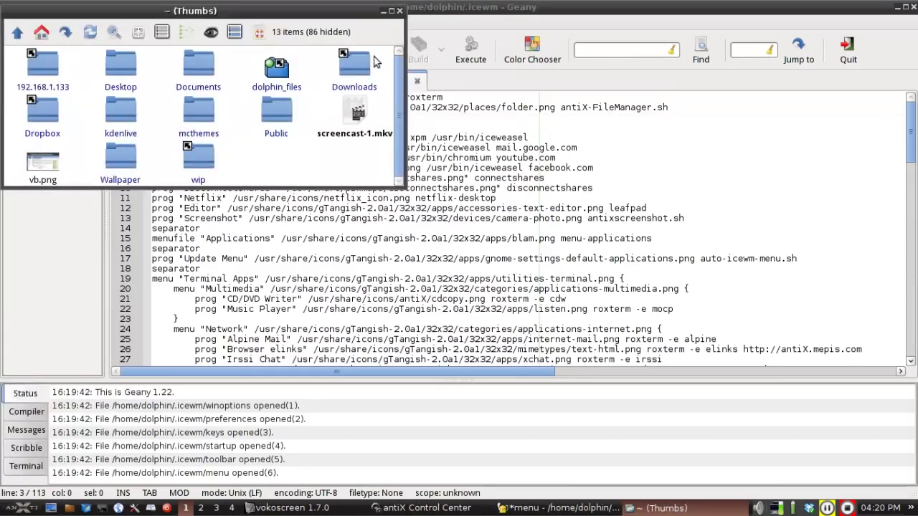
pyautogui.click(400, 12)
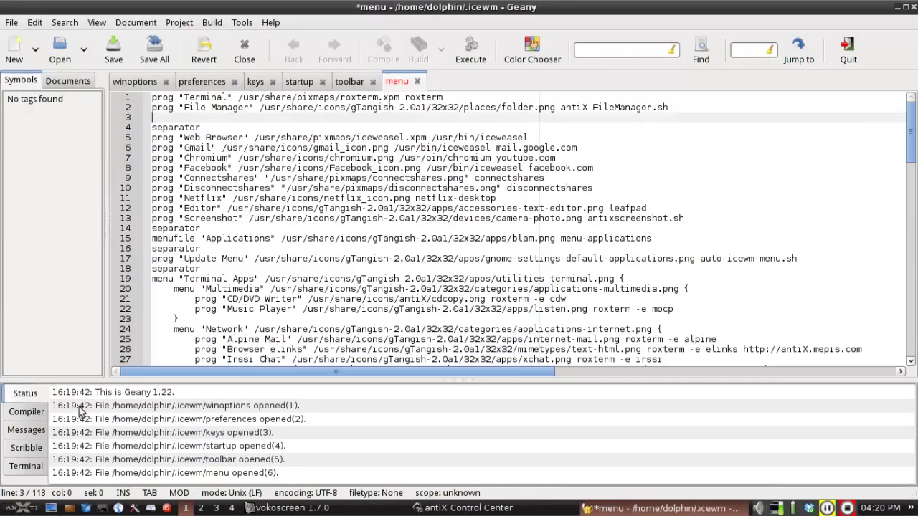
pyautogui.click(19, 511)
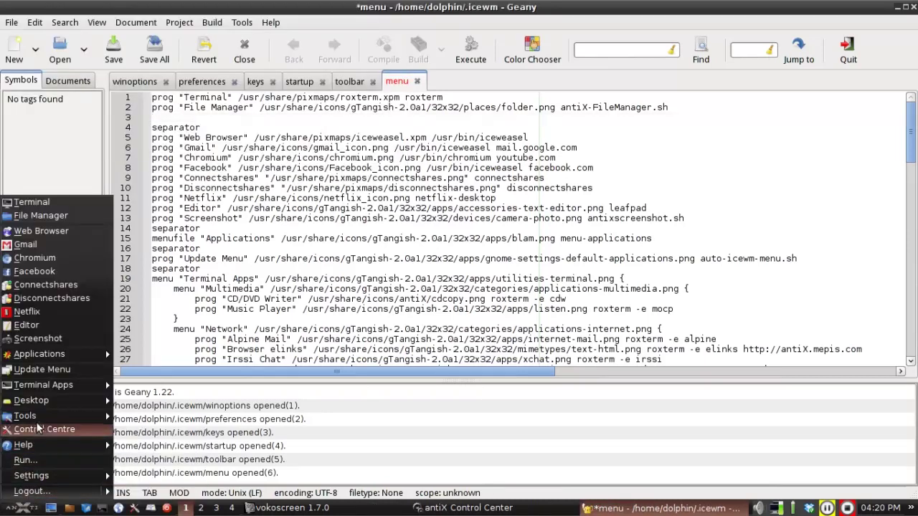
pyautogui.moveTo(38, 422)
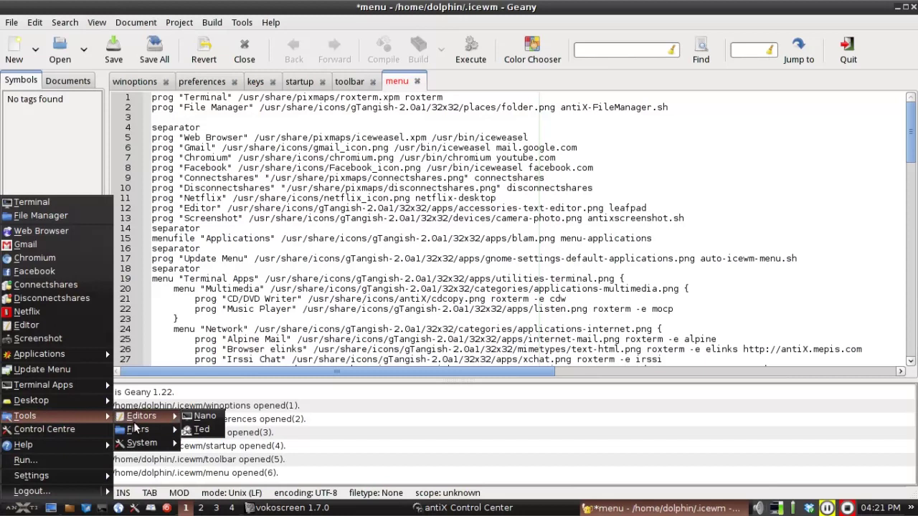
pyautogui.moveTo(137, 429)
pyautogui.click(242, 440)
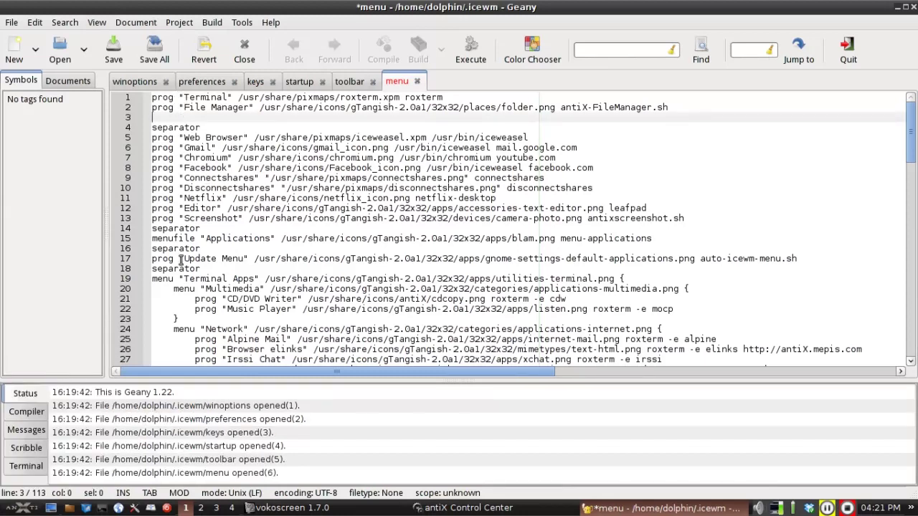
# - Select and copy the SpaceFM prog entry on line 55 of the menu file
pyautogui.scroll(-3, 222, 251)
pyautogui.scroll(-6, 222, 251)
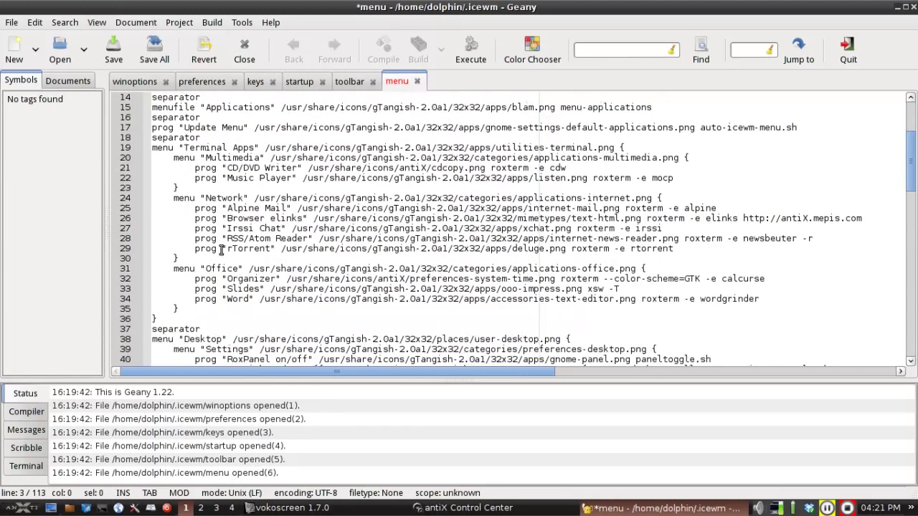
pyautogui.scroll(-3, 215, 244)
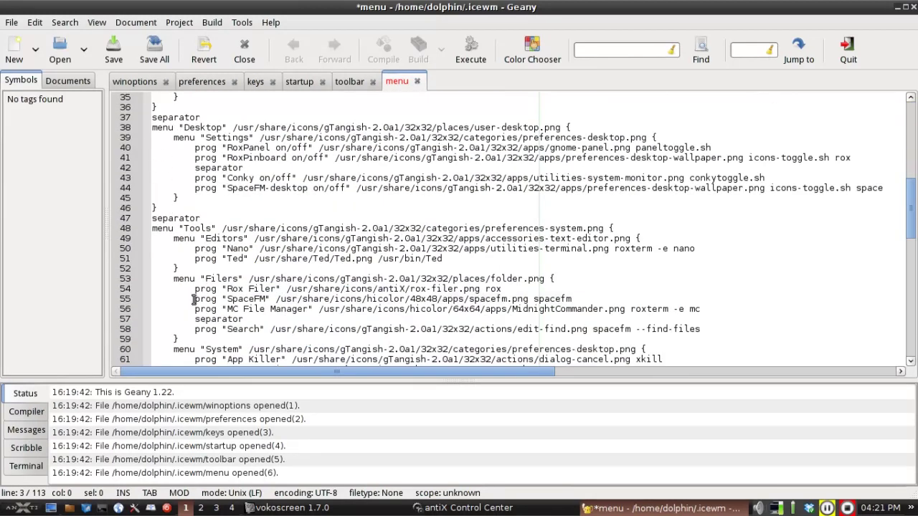
pyautogui.moveTo(194, 299); pyautogui.dragTo(573, 299)
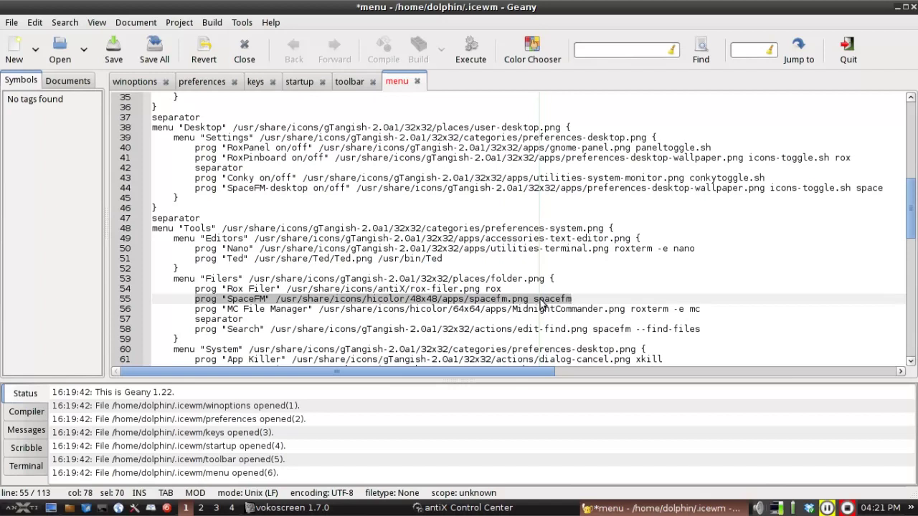
pyautogui.scroll(10, 340, 299)
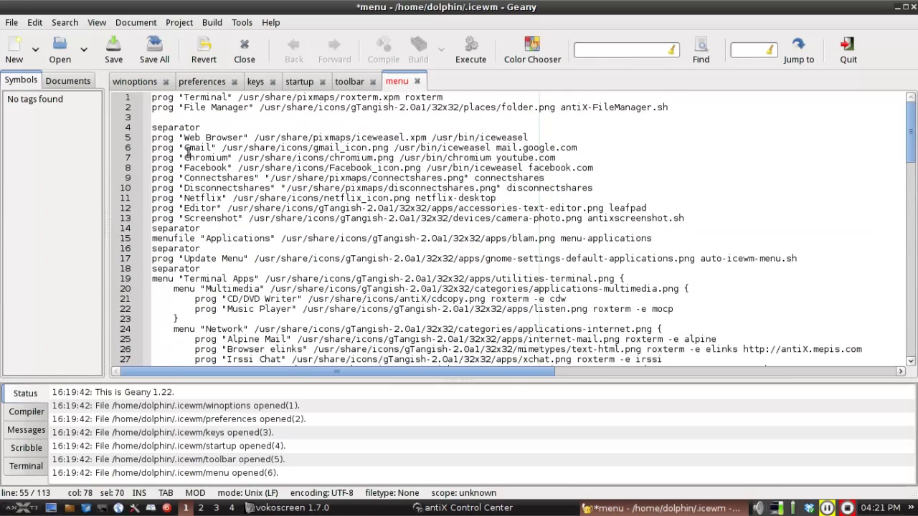
pyautogui.click(159, 117)
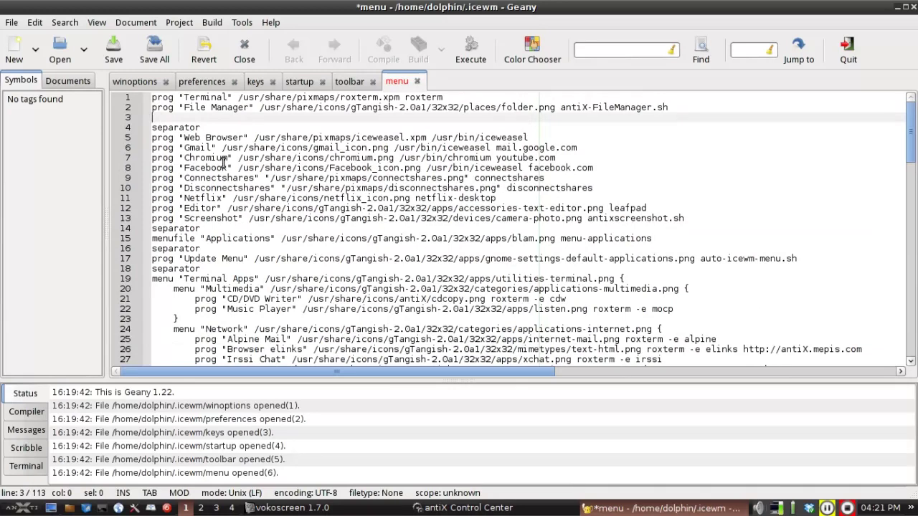
pyautogui.scroll(-20, 275, 195)
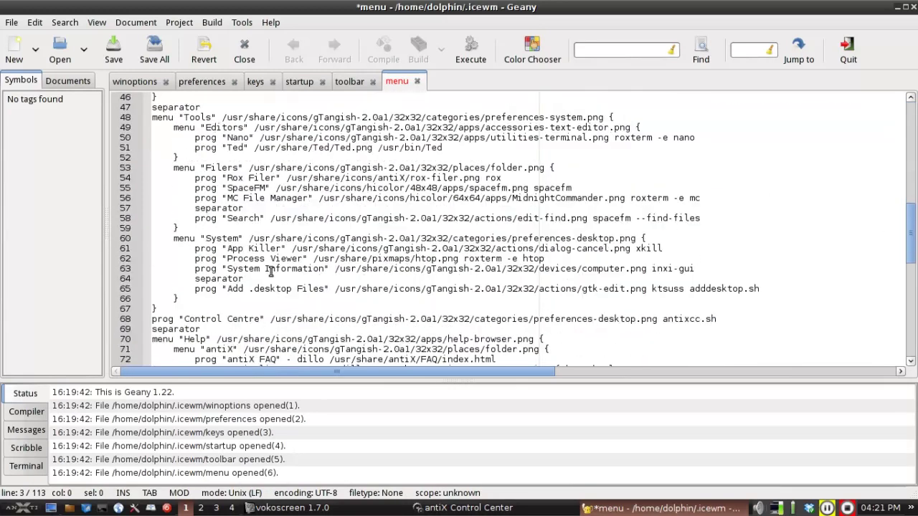
pyautogui.scroll(-5, 270, 275)
pyautogui.scroll(10, 269, 275)
pyautogui.moveTo(195, 187); pyautogui.dragTo(573, 186)
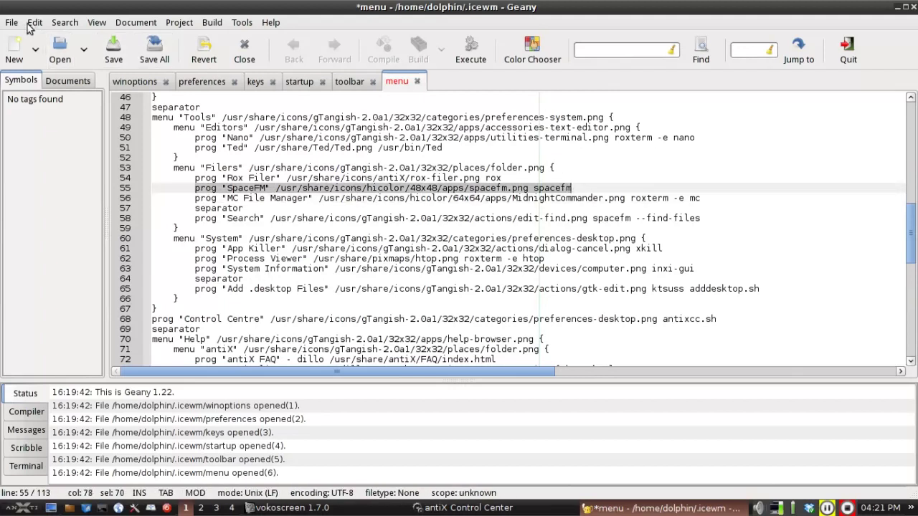
pyautogui.click(33, 23)
pyautogui.click(52, 83)
# - Paste the SpaceFM entry onto empty line 3 and save the menu file
pyautogui.scroll(15, 240, 153)
pyautogui.click(153, 116)
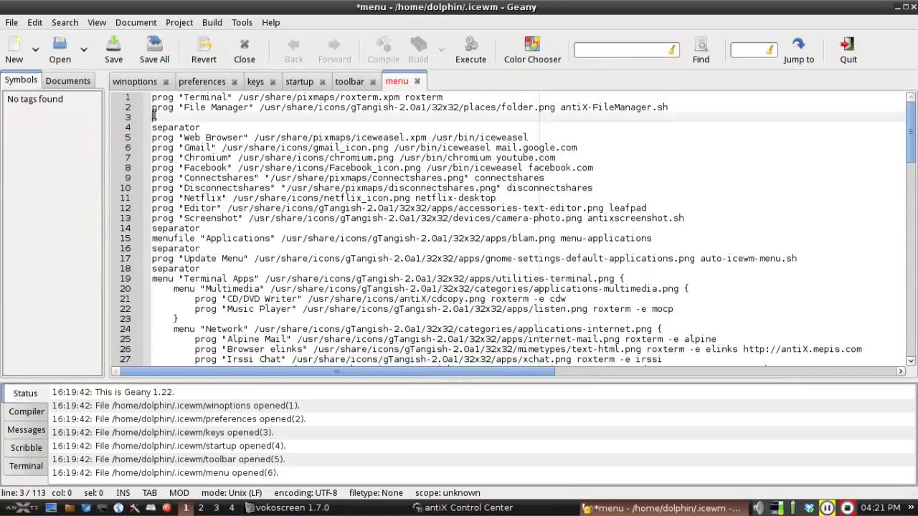
pyautogui.rightClick(154, 117)
pyautogui.click(181, 182)
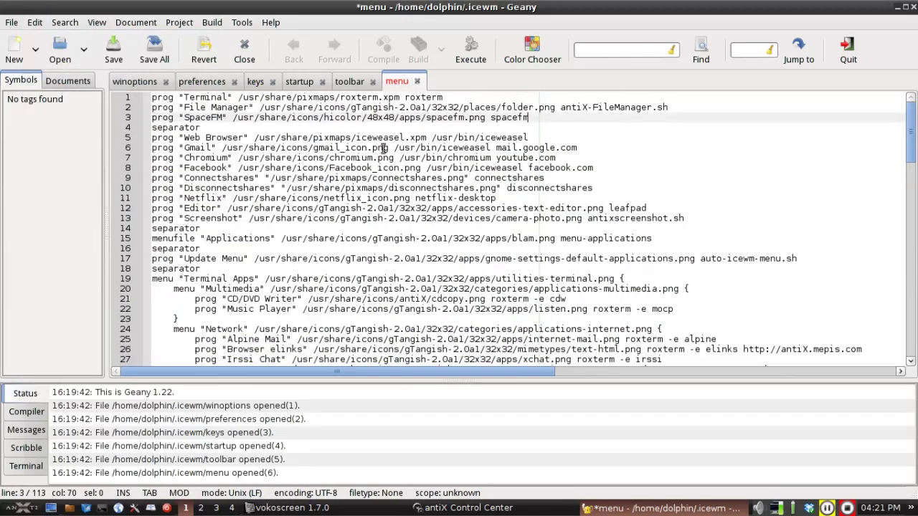
pyautogui.click(109, 58)
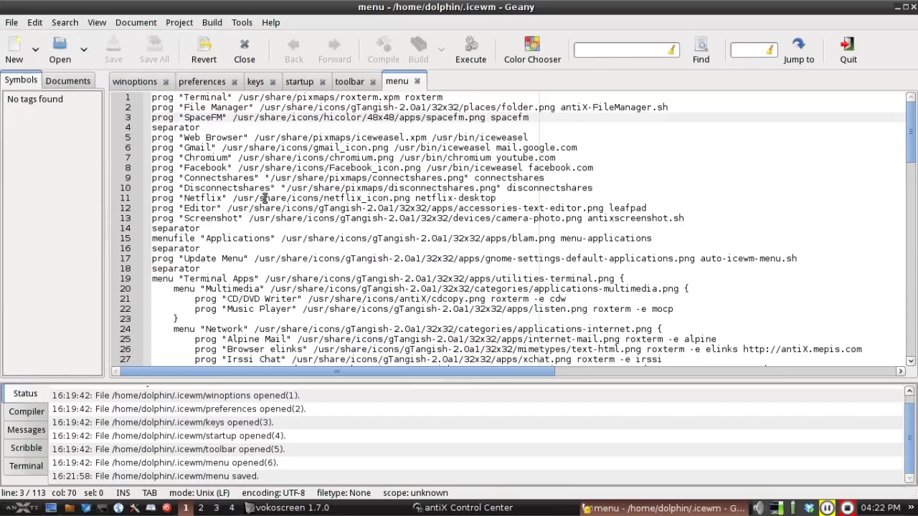
pyautogui.click(22, 508)
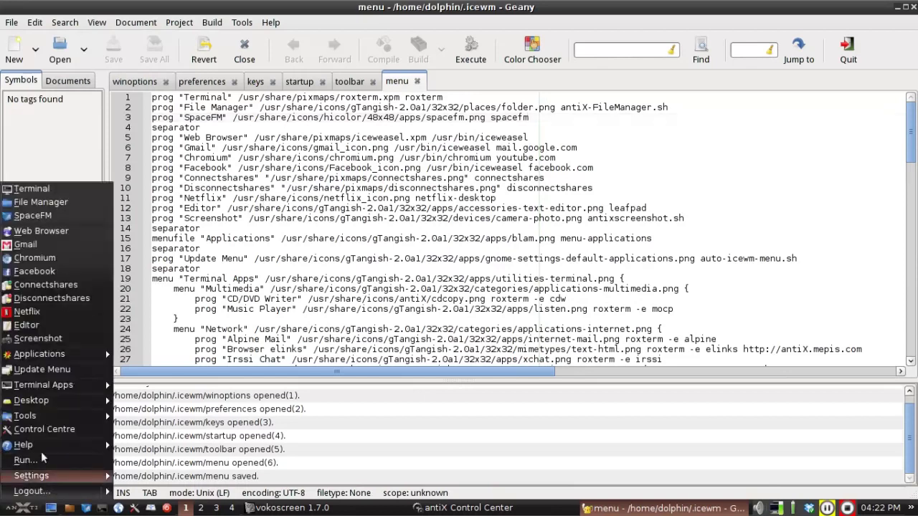
pyautogui.click(31, 217)
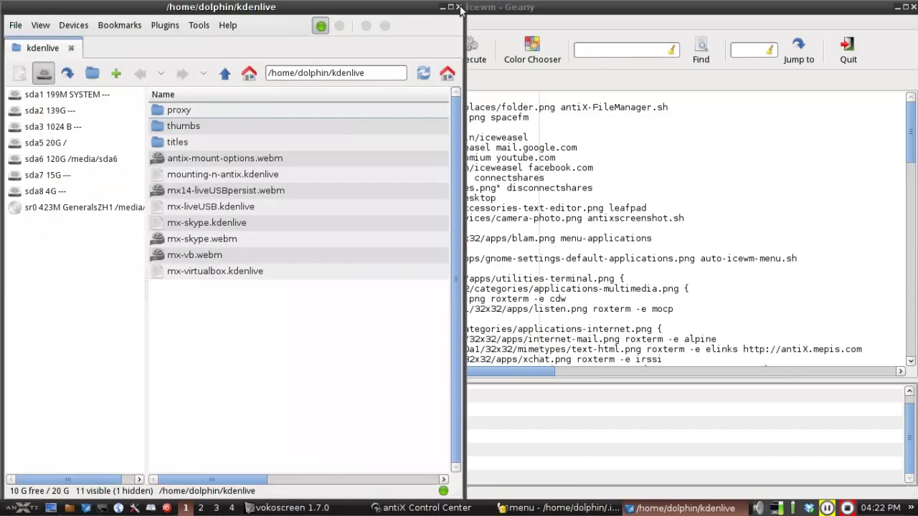
pyautogui.click(458, 7)
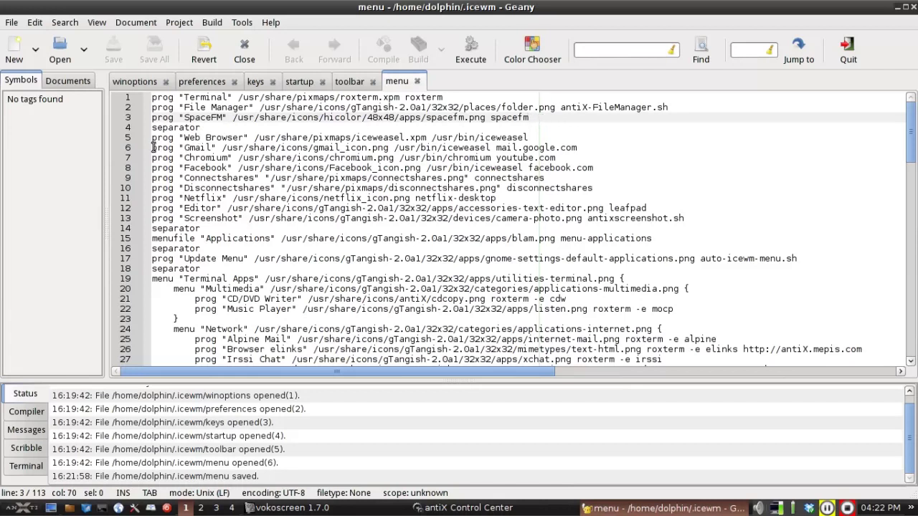
pyautogui.moveTo(153, 147); pyautogui.dragTo(212, 146)
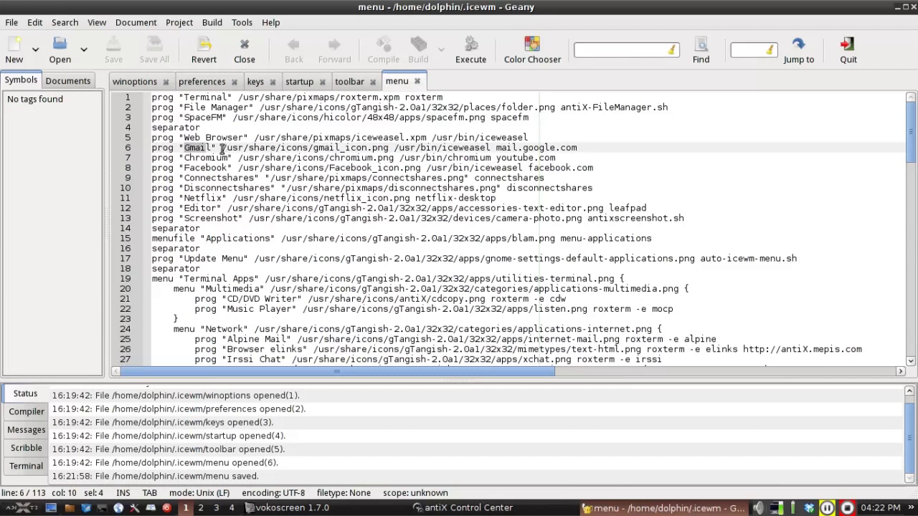
pyautogui.moveTo(225, 149); pyautogui.dragTo(467, 149)
pyautogui.click(395, 148)
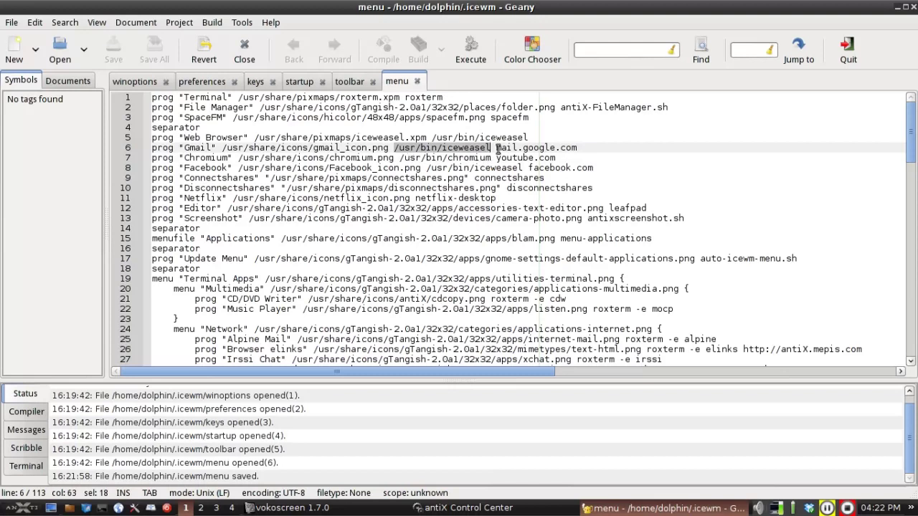
pyautogui.click(495, 147)
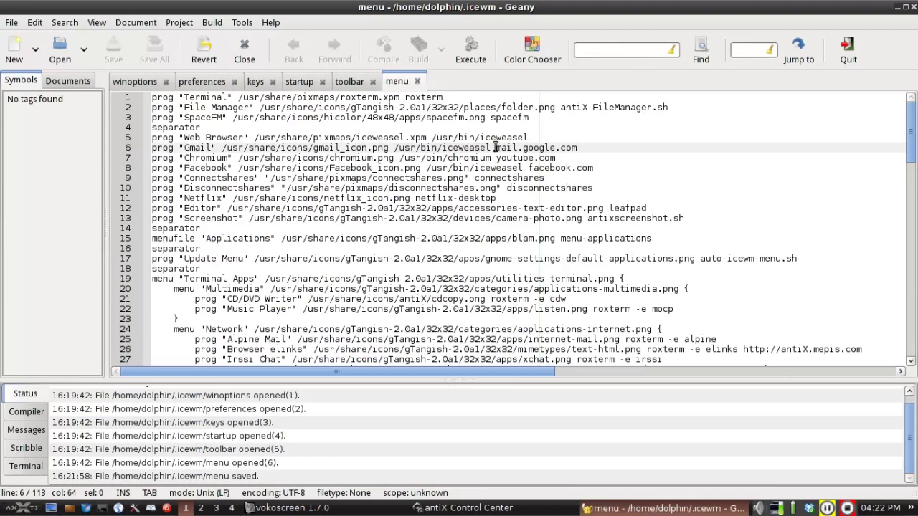
pyautogui.moveTo(496, 148); pyautogui.dragTo(578, 148)
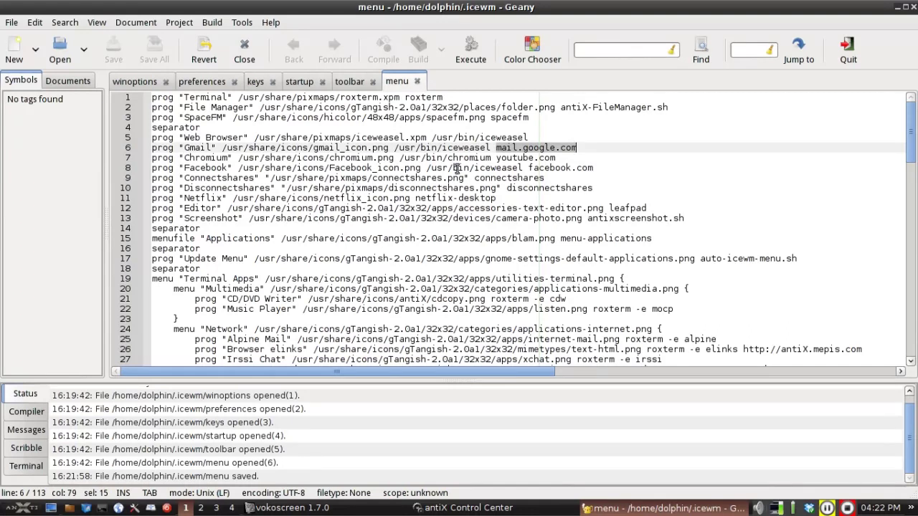
pyautogui.moveTo(189, 157); pyautogui.dragTo(560, 158)
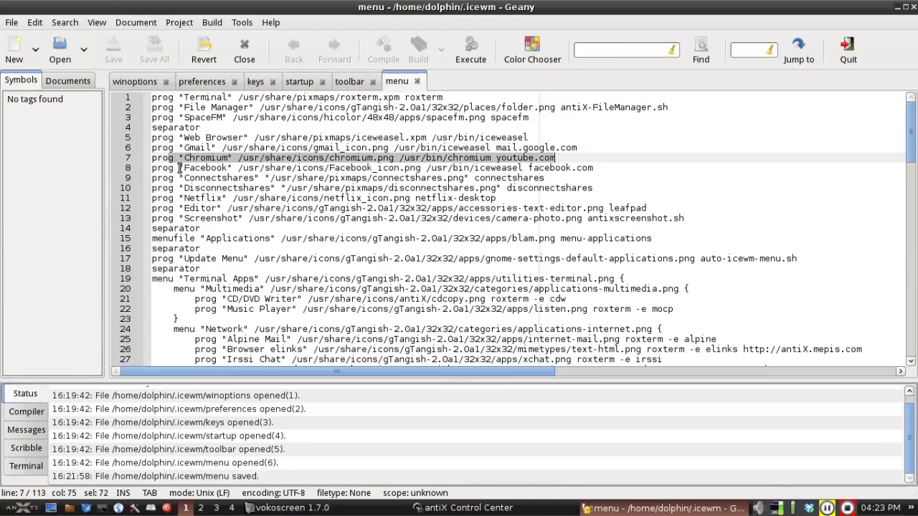
pyautogui.moveTo(180, 168); pyautogui.dragTo(605, 167)
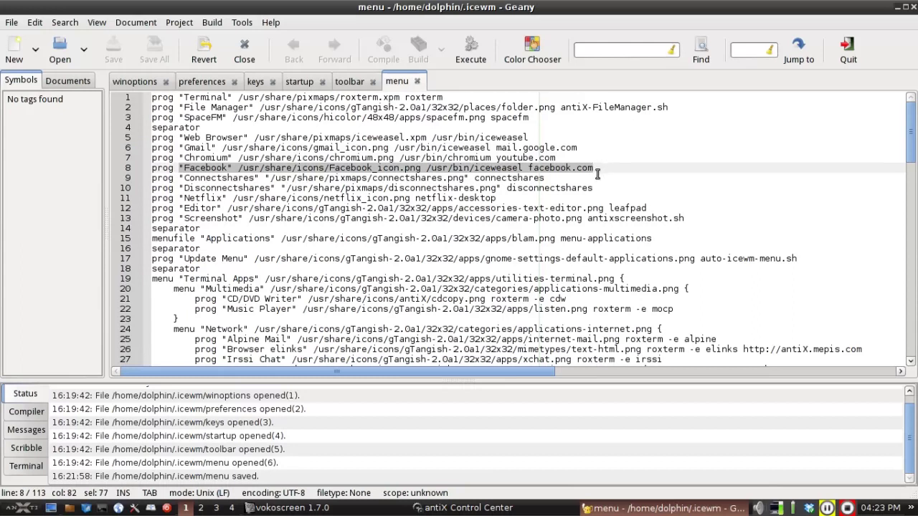
pyautogui.click(227, 178)
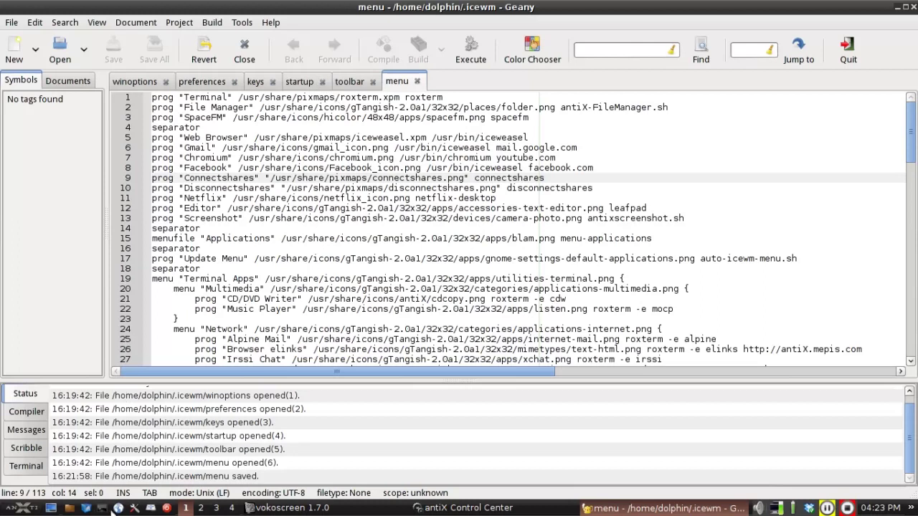
# - Switch to the toolbar file and select its SpaceFM entry on line 7
pyautogui.click(352, 85)
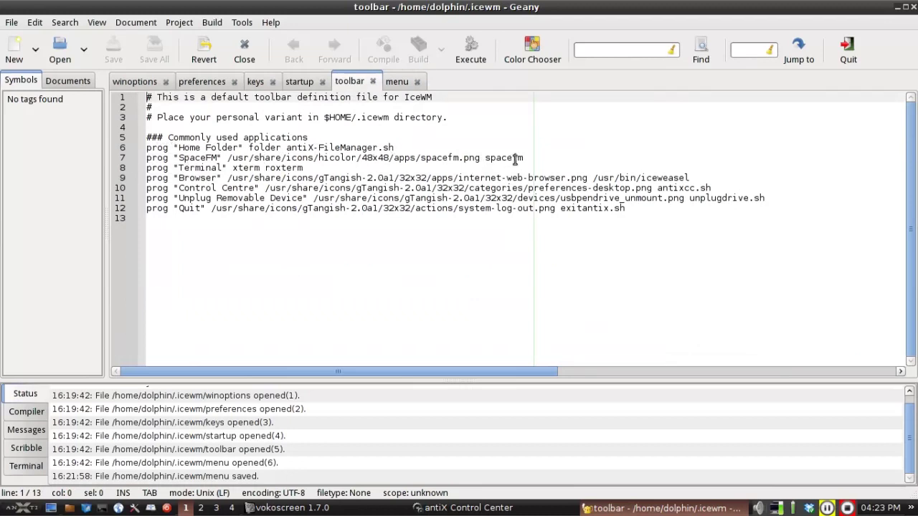
pyautogui.moveTo(525, 158); pyautogui.dragTo(148, 157)
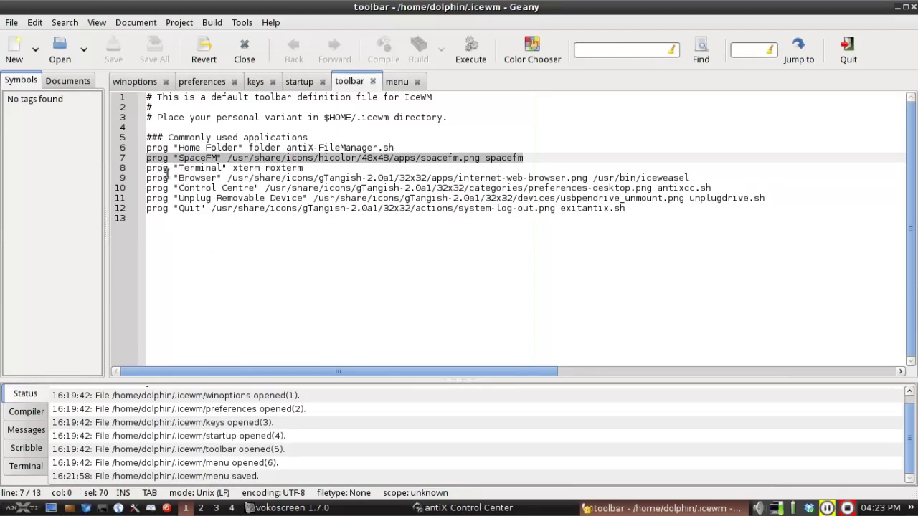
# - Comment out the toolbar's SpaceFM line 7 with # and save the file
pyautogui.write('#')
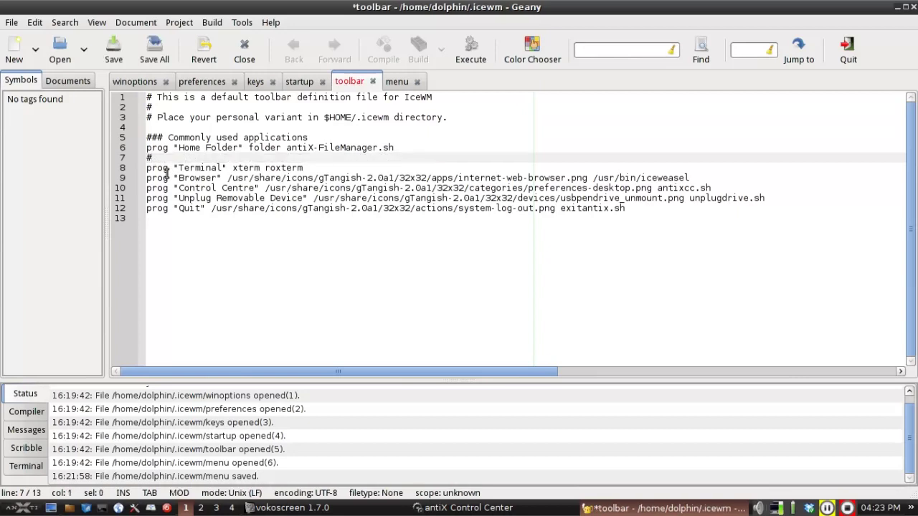
pyautogui.hotkey('ctrl', 'z')
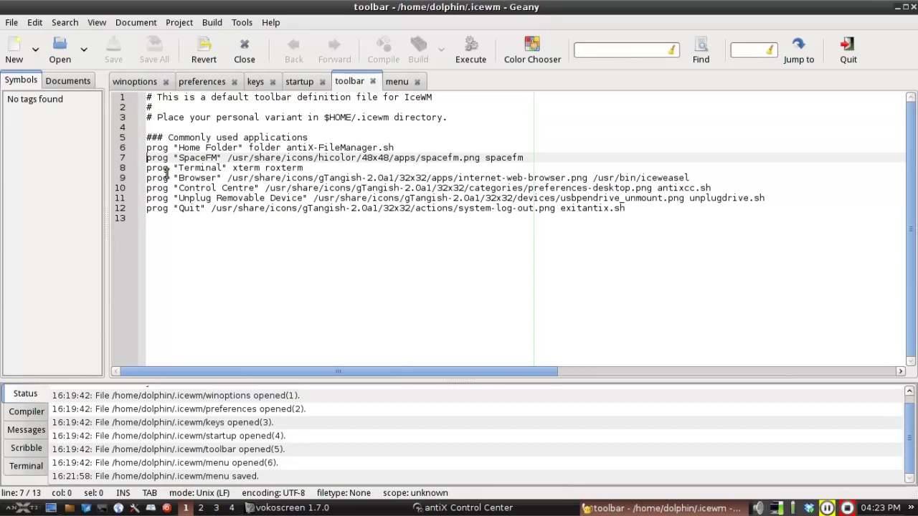
pyautogui.write('#')
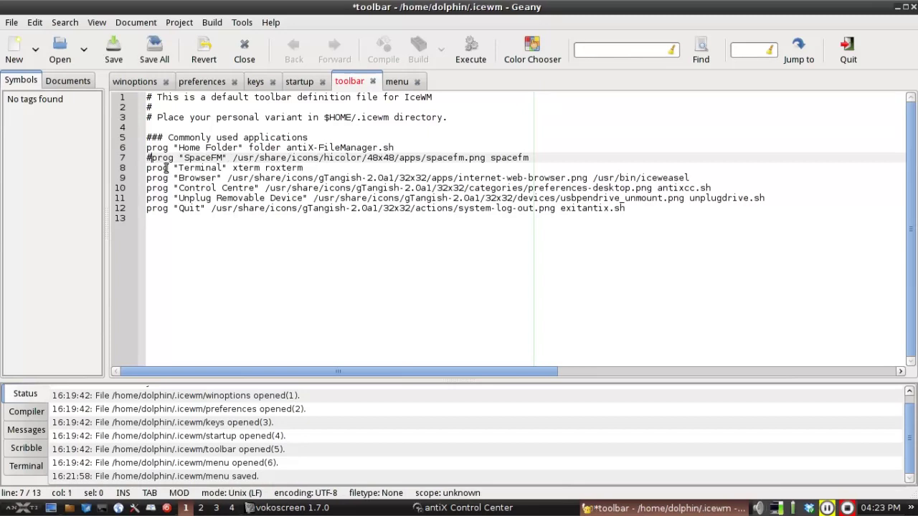
pyautogui.click(113, 52)
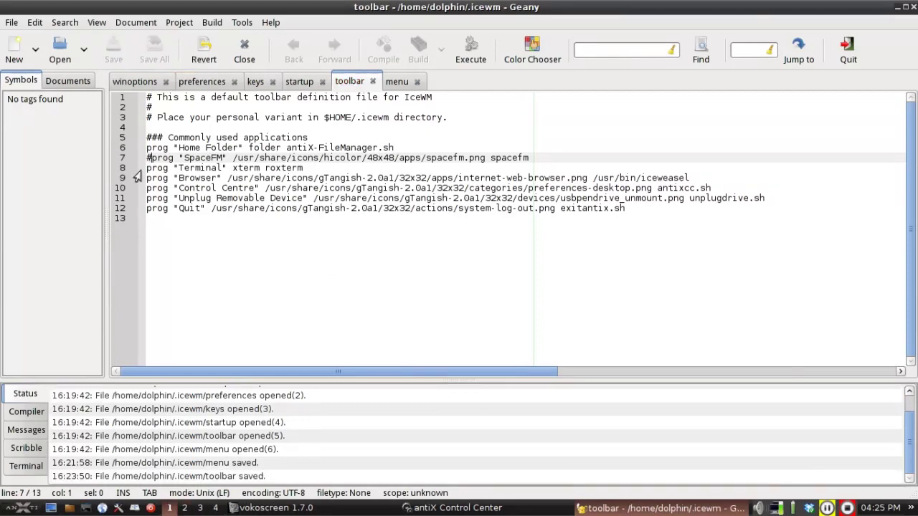
# - Restart IceWM, then remove the # from line 7 and save the toolbar file again
pyautogui.click(8, 510)
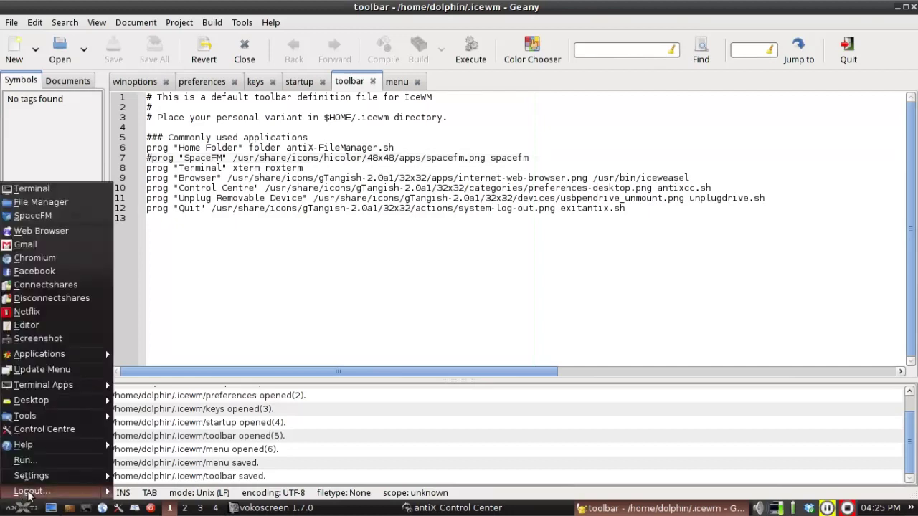
pyautogui.moveTo(68, 494)
pyautogui.click(147, 496)
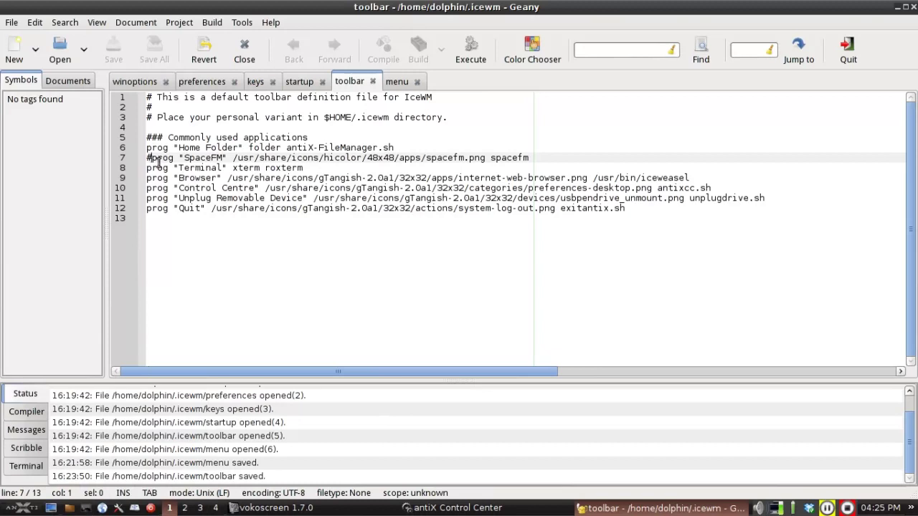
pyautogui.press('BackSpace')
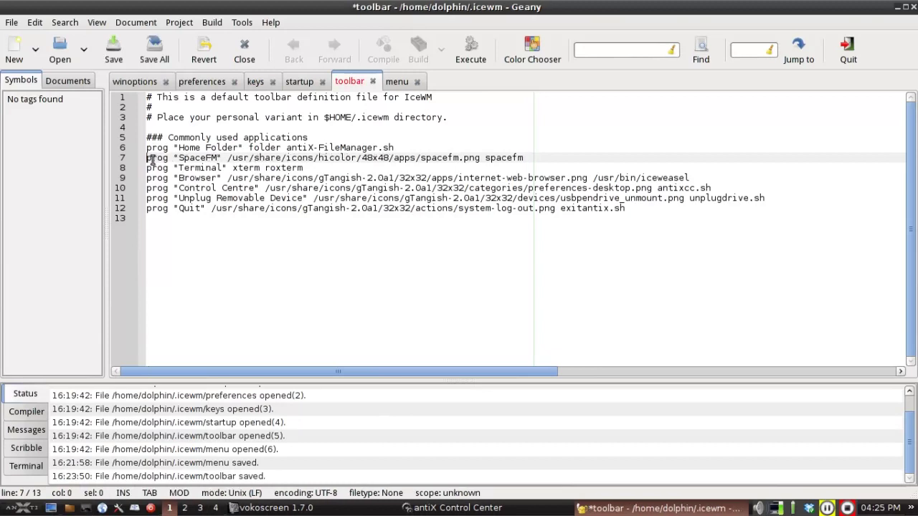
pyautogui.click(113, 48)
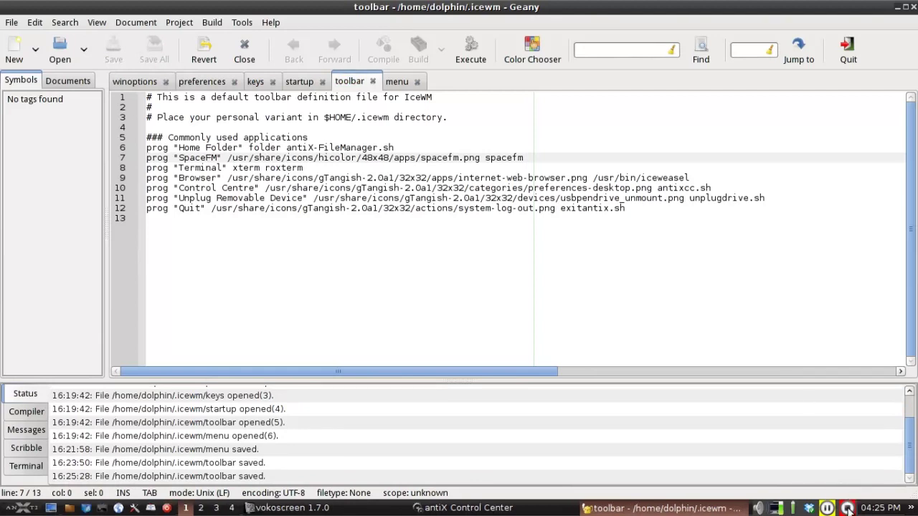
# - Restart IceWM, launch SpaceFM from its new taskbar icon, and close the SpaceFM window
pyautogui.click(22, 507)
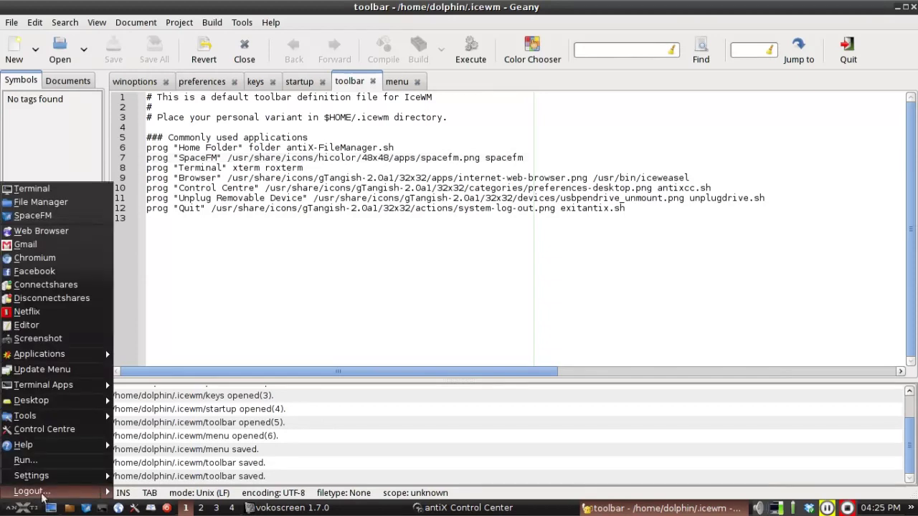
pyautogui.moveTo(41, 493)
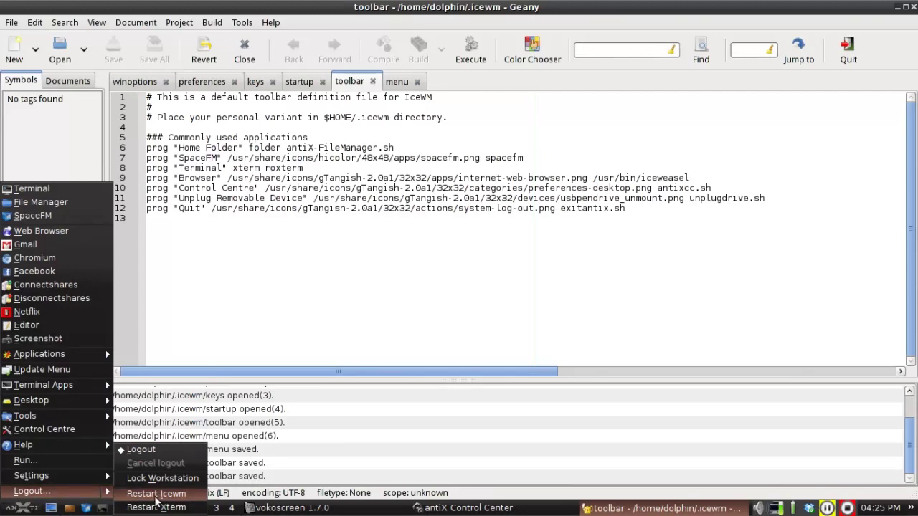
pyautogui.click(335, 324)
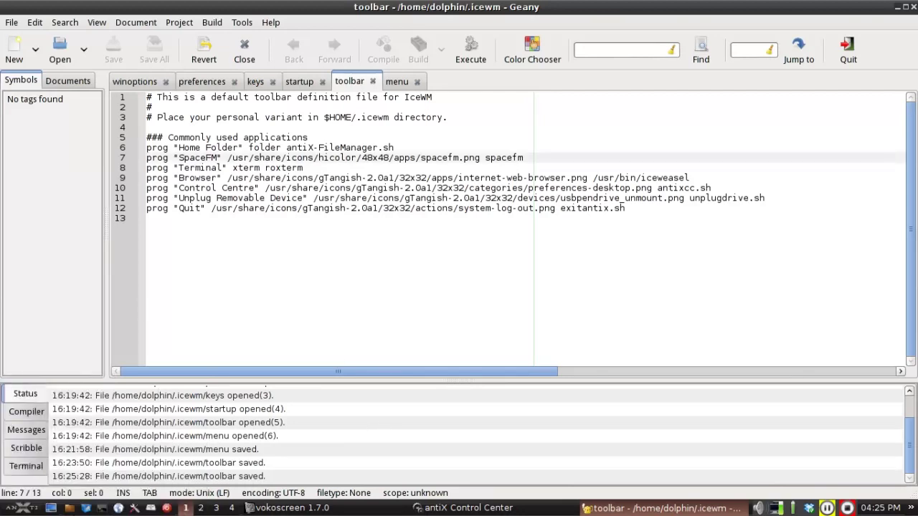
pyautogui.click(86, 508)
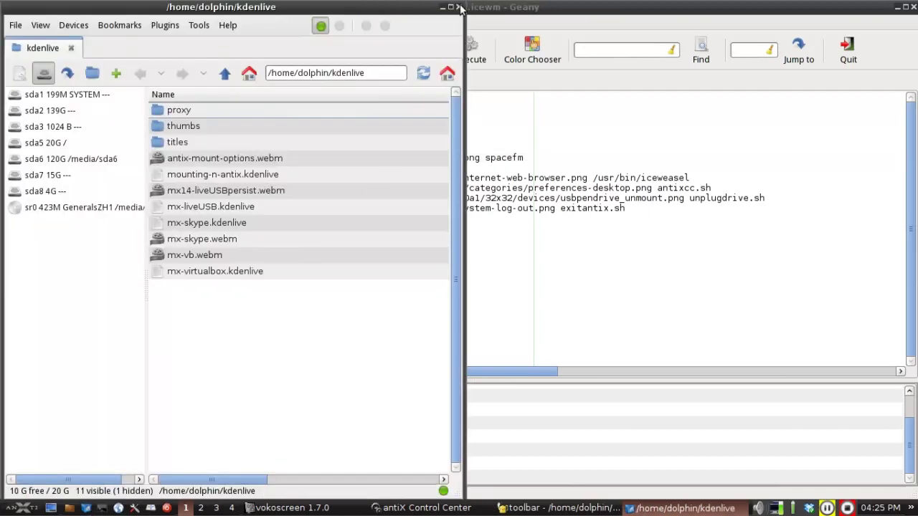
pyautogui.click(458, 8)
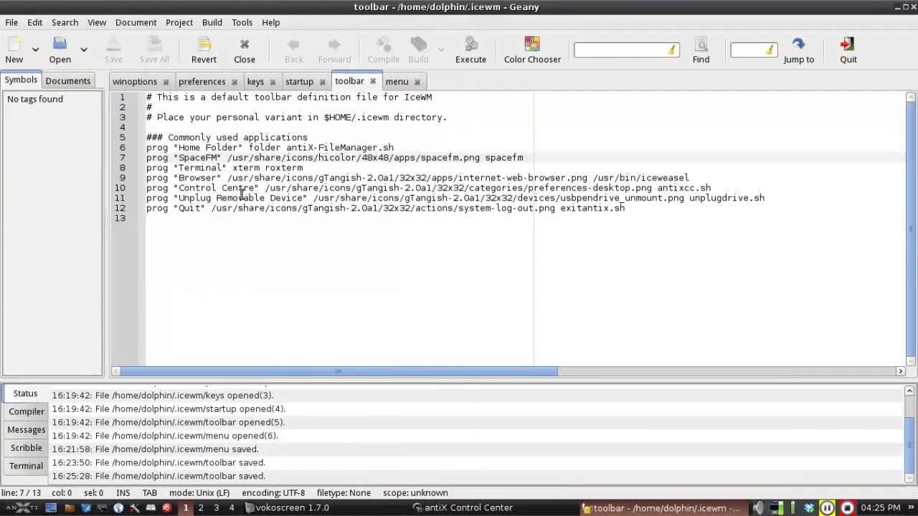